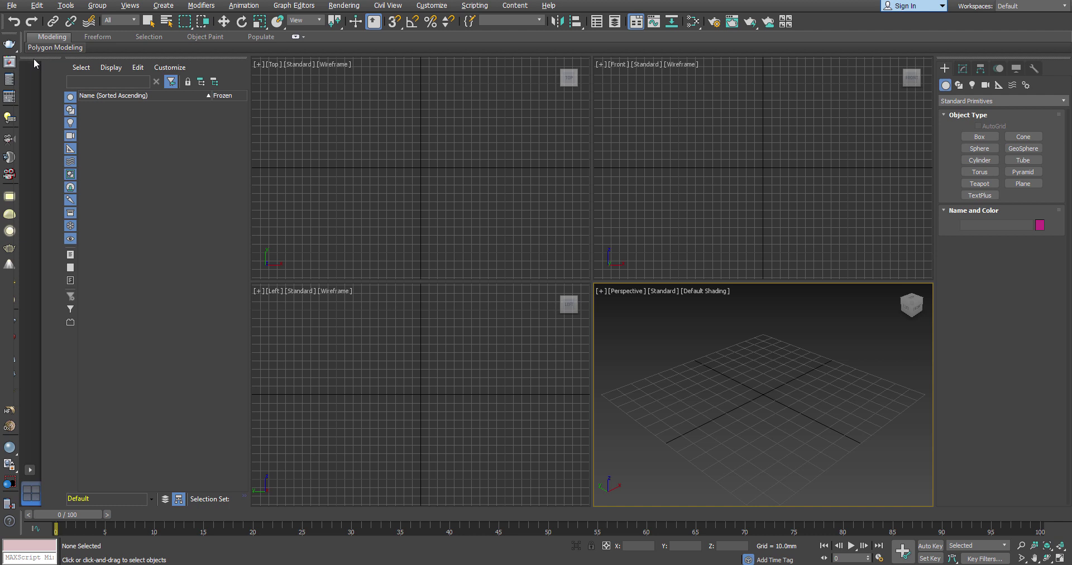
# Float the Viewport Layout Tabs bar, widen and reposition the floating panel, then close it
pyautogui.moveTo(34, 58); pyautogui.dragTo(437, 129)
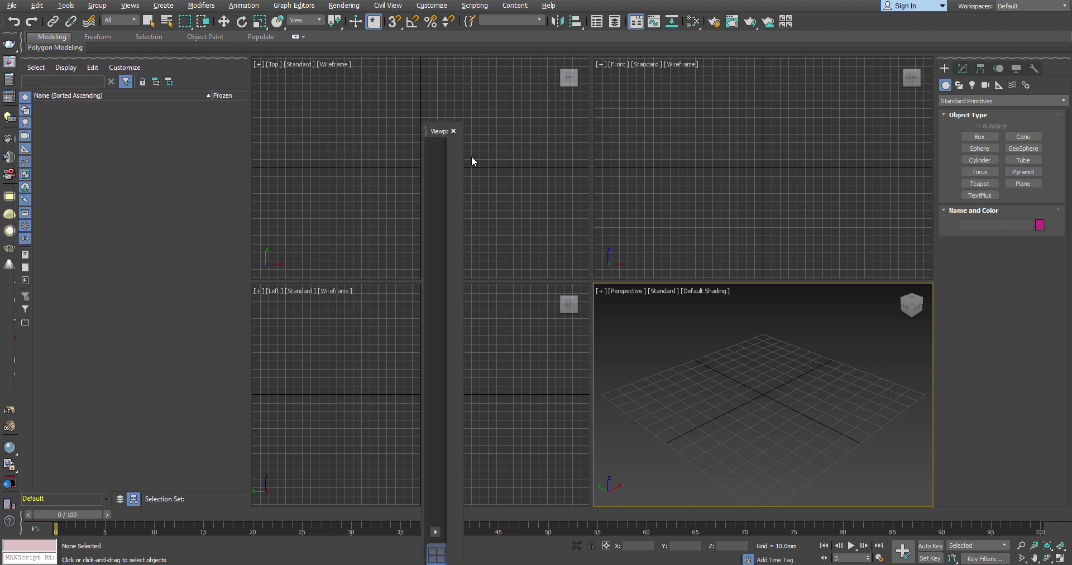
pyautogui.moveTo(464, 165); pyautogui.dragTo(508, 160)
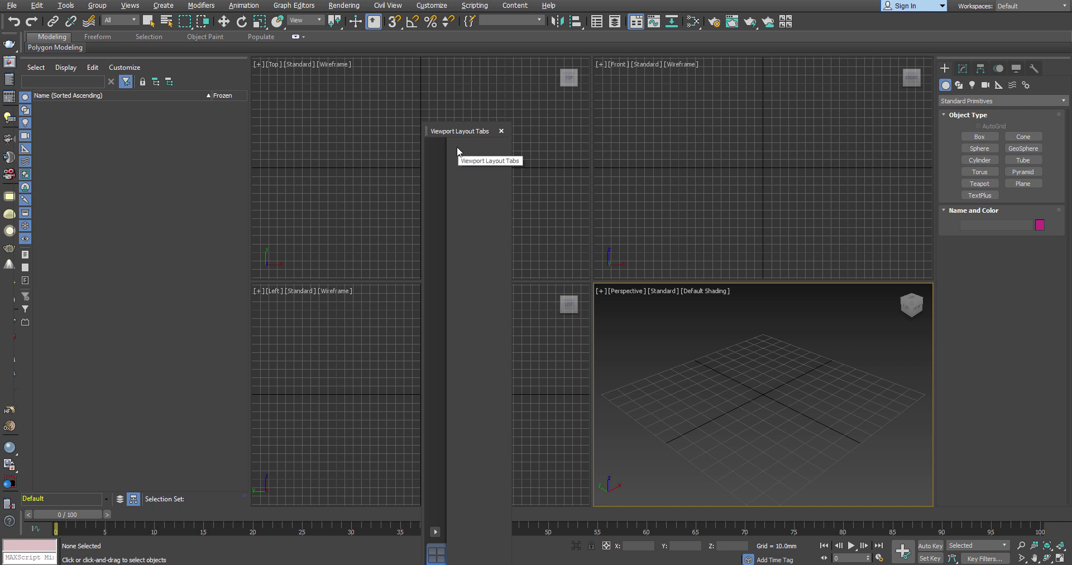
pyautogui.moveTo(470, 132); pyautogui.dragTo(330, 102)
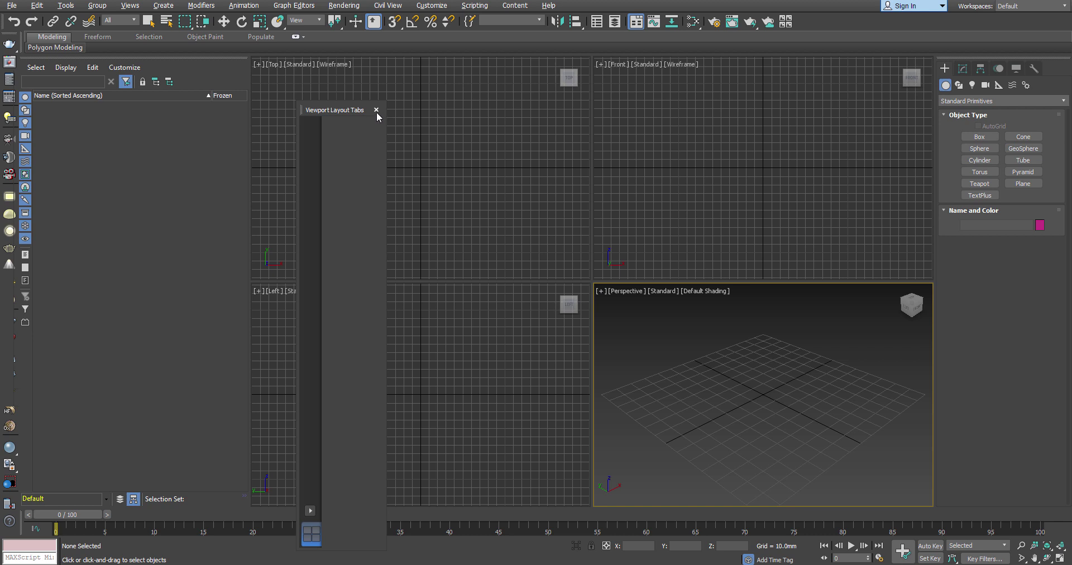
pyautogui.click(376, 110)
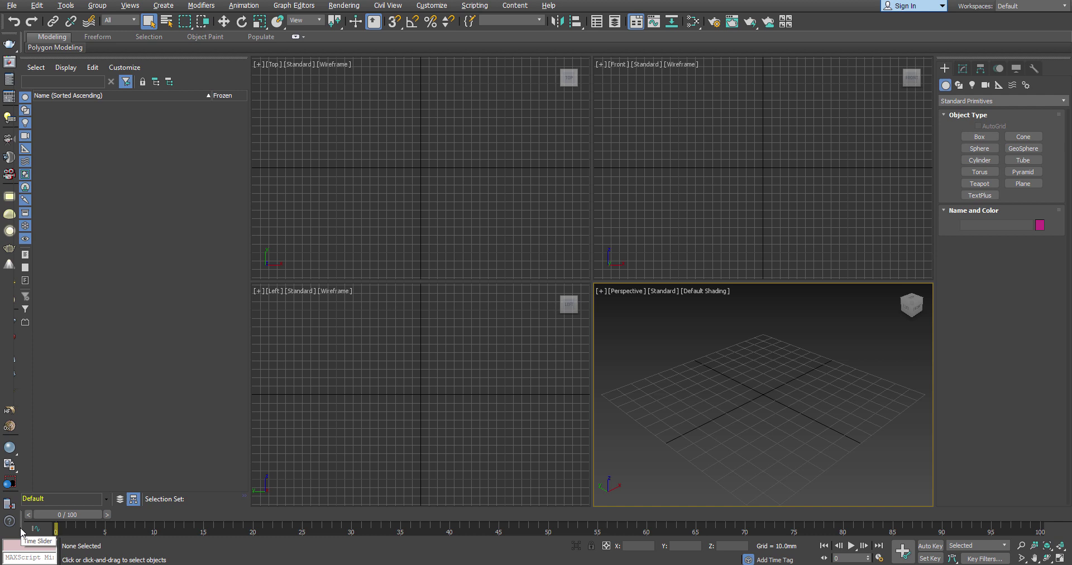
# Drag the Time Slider from the bottom and dock it under the ribbon
pyautogui.moveTo(20, 531); pyautogui.dragTo(157, 46)
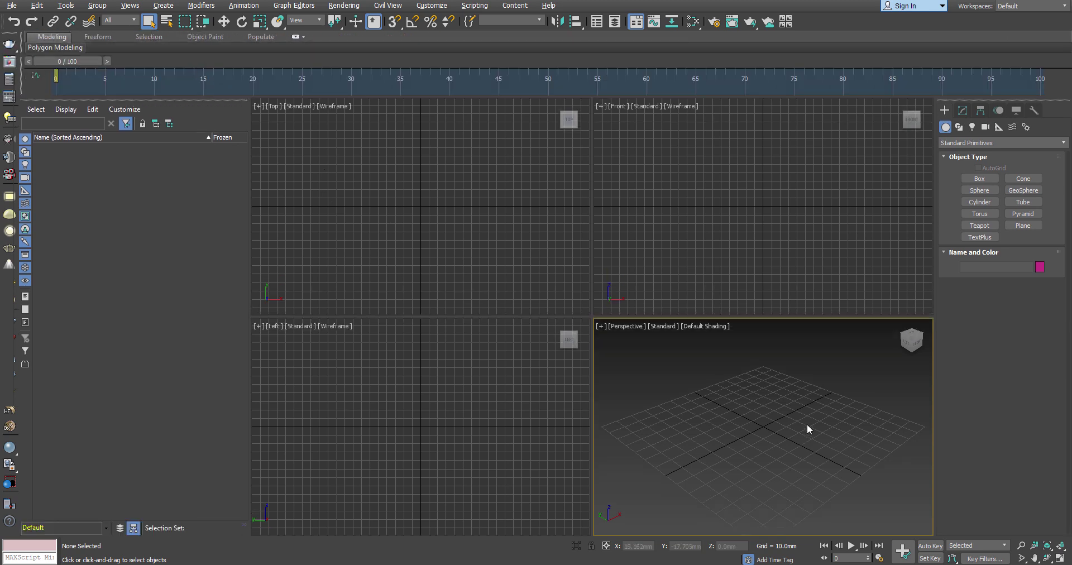
# Maximize the Perspective viewport with Alt+W, pan it, and briefly play then stop the animation
pyautogui.hotkey('alt', 'w')
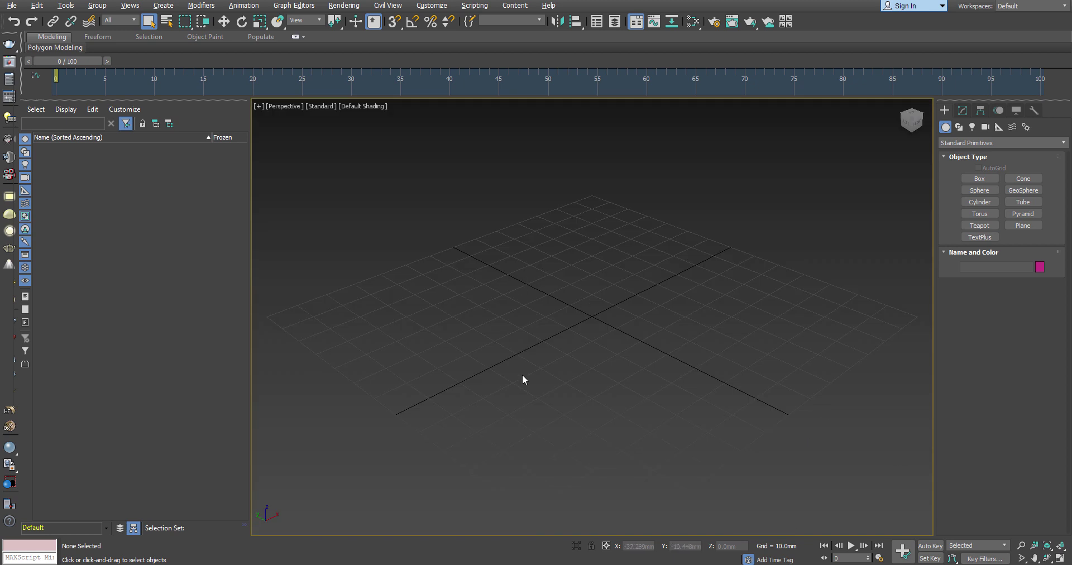
pyautogui.moveTo(523, 380)
pyautogui.mouseDown(button='middle')
pyautogui.moveTo(536, 314)
pyautogui.moveTo(513, 367)
pyautogui.mouseUp(button='middle')
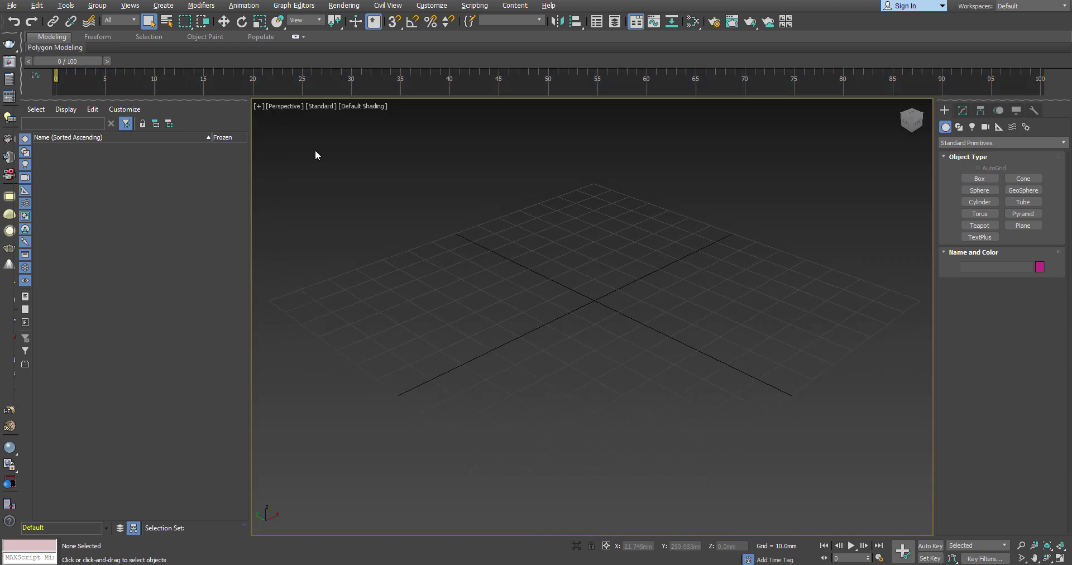
pyautogui.click(851, 546)
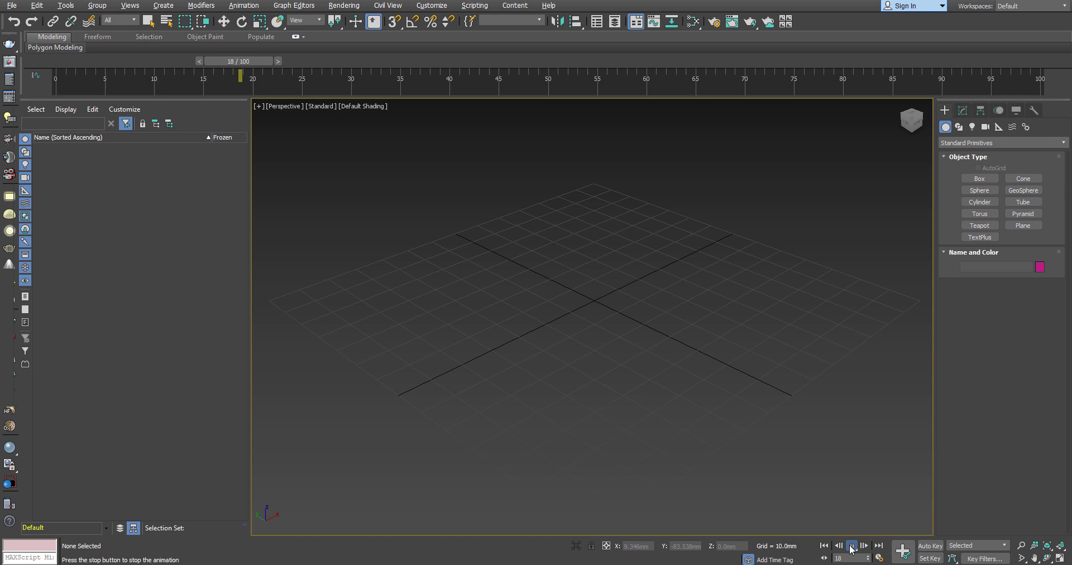
pyautogui.click(851, 546)
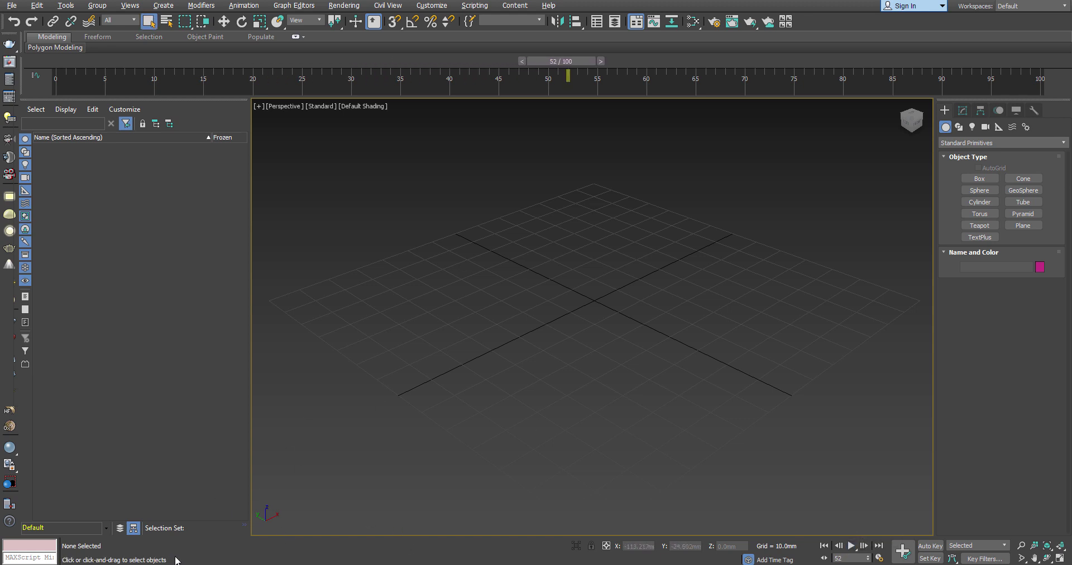
# Scrub the time slider to frame 27
pyautogui.moveTo(558, 63); pyautogui.dragTo(394, 91)
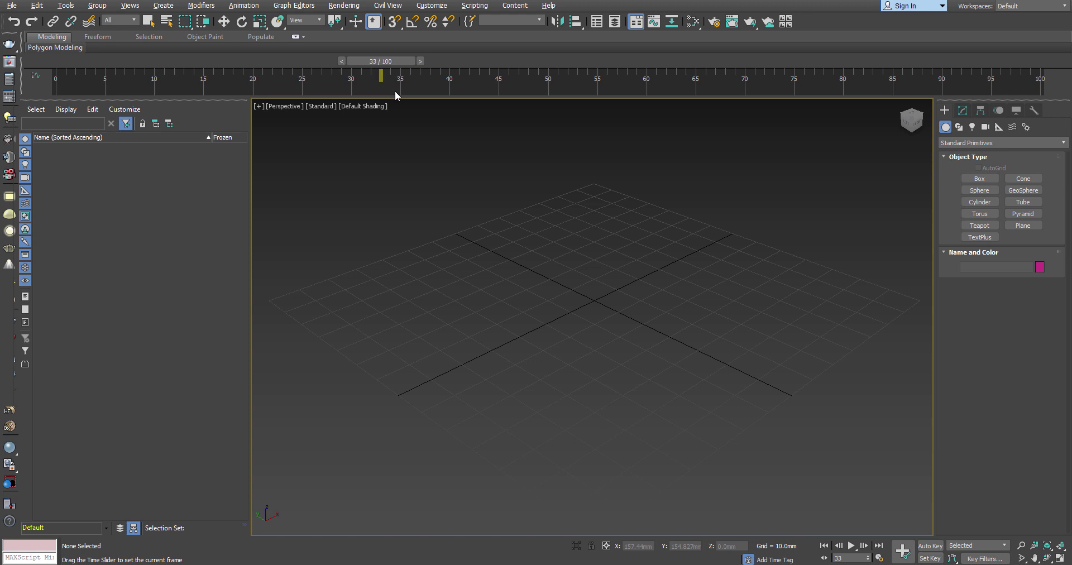
pyautogui.press('q')
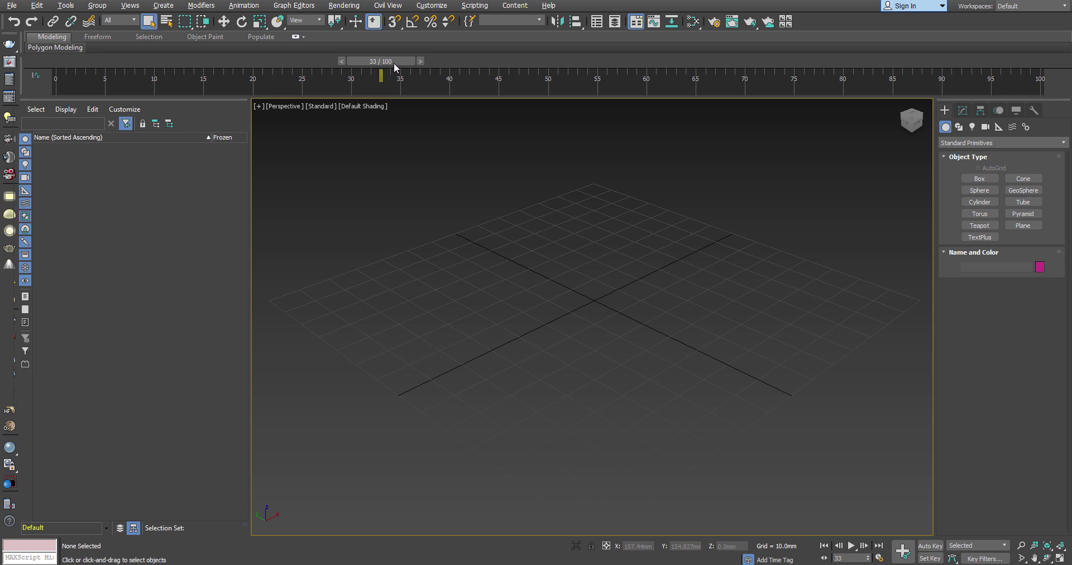
pyautogui.moveTo(393, 63); pyautogui.dragTo(343, 79)
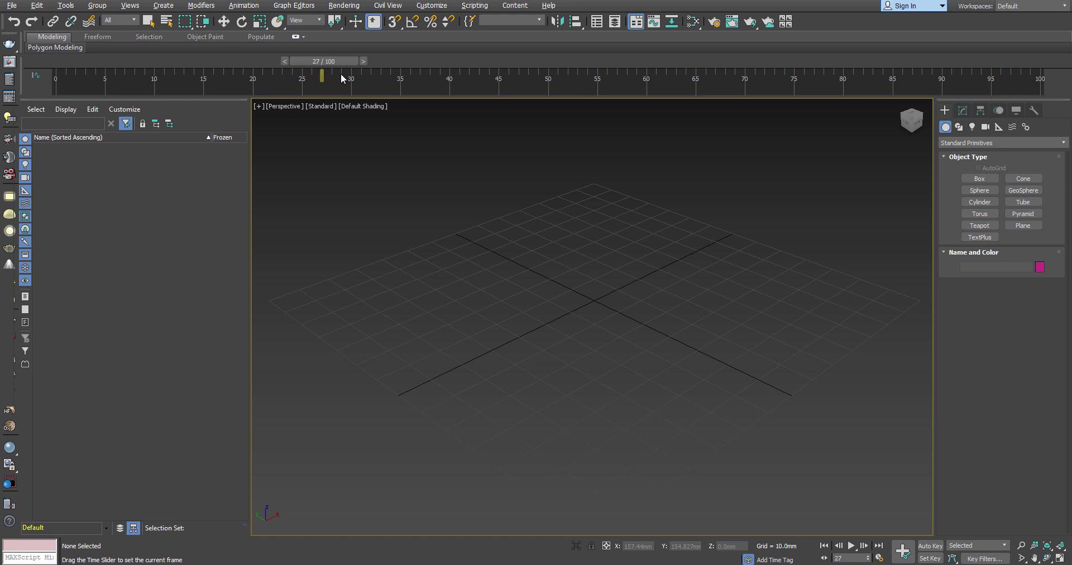
pyautogui.moveTo(342, 78); pyautogui.dragTo(339, 71)
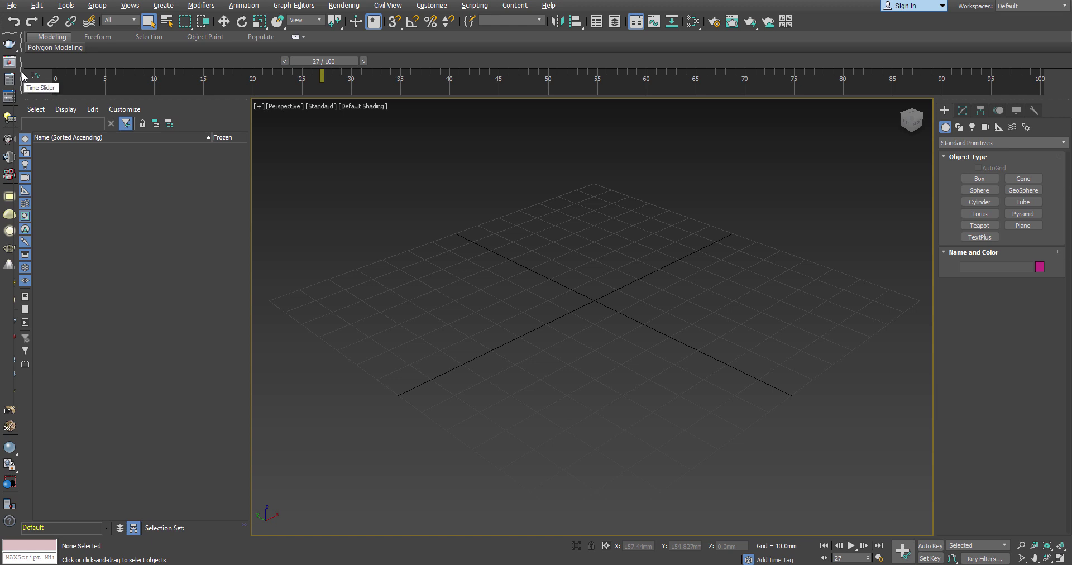
# Dock the Time Slider back at the bottom, above the status bar
pyautogui.moveTo(24, 76); pyautogui.dragTo(499, 525)
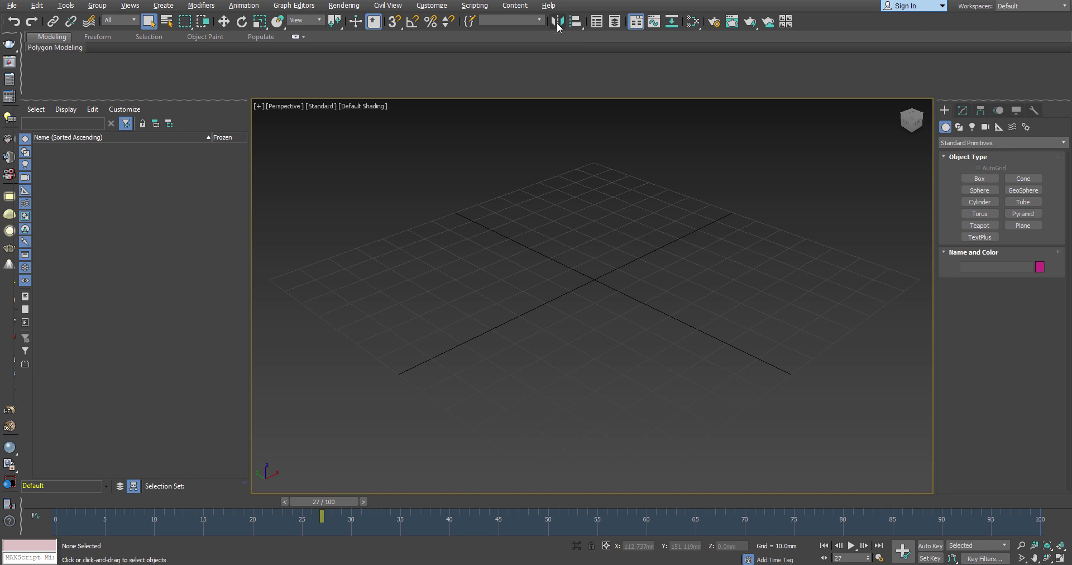
# Alt-drag the Mirror button off the main toolbar and confirm its deletion
pyautogui.keyDown('alt'); pyautogui.moveTo(557, 22); pyautogui.dragTo(510, 258); pyautogui.keyUp('alt')
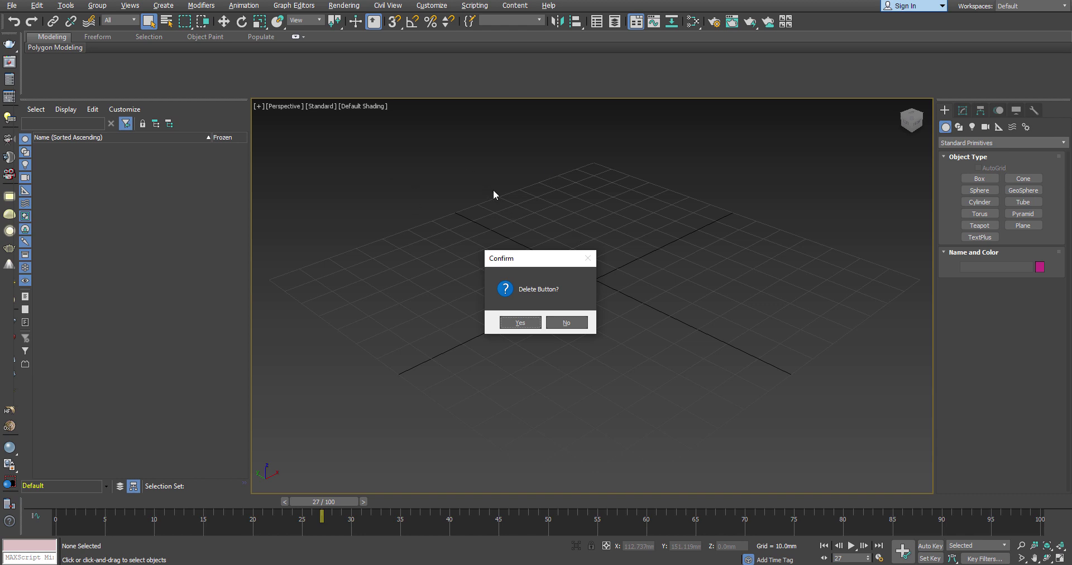
pyautogui.click(520, 323)
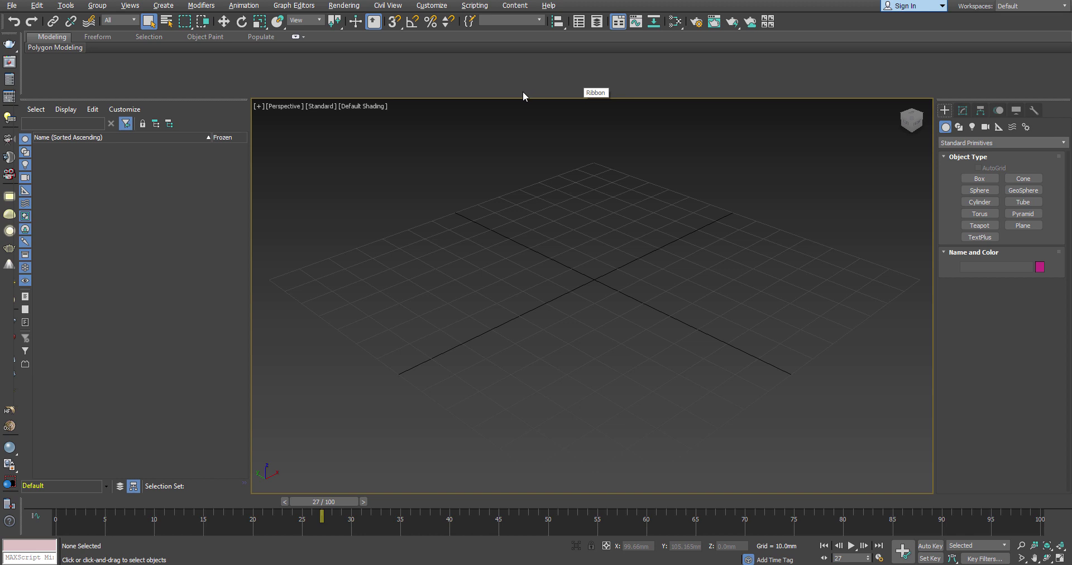
# Open Customize User Interface to its Toolbars tab
pyautogui.click(441, 6)
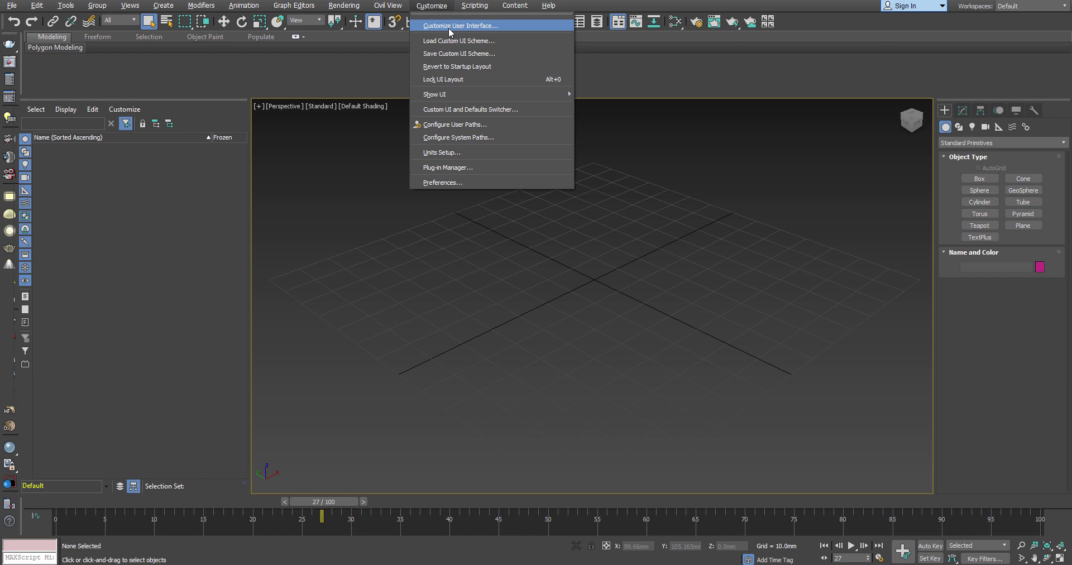
pyautogui.click(457, 28)
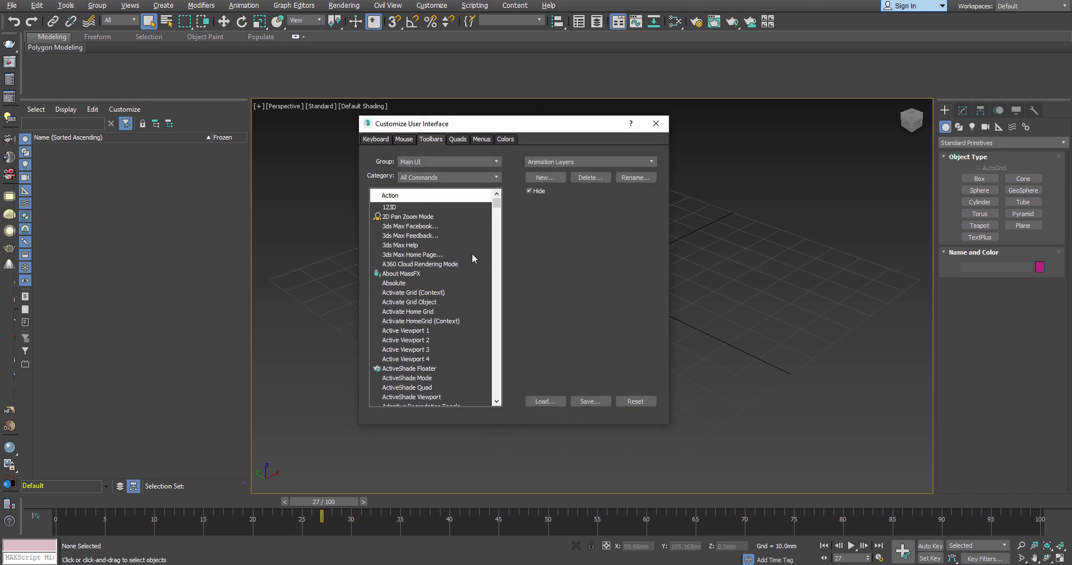
pyautogui.click(386, 139)
pyautogui.click(430, 139)
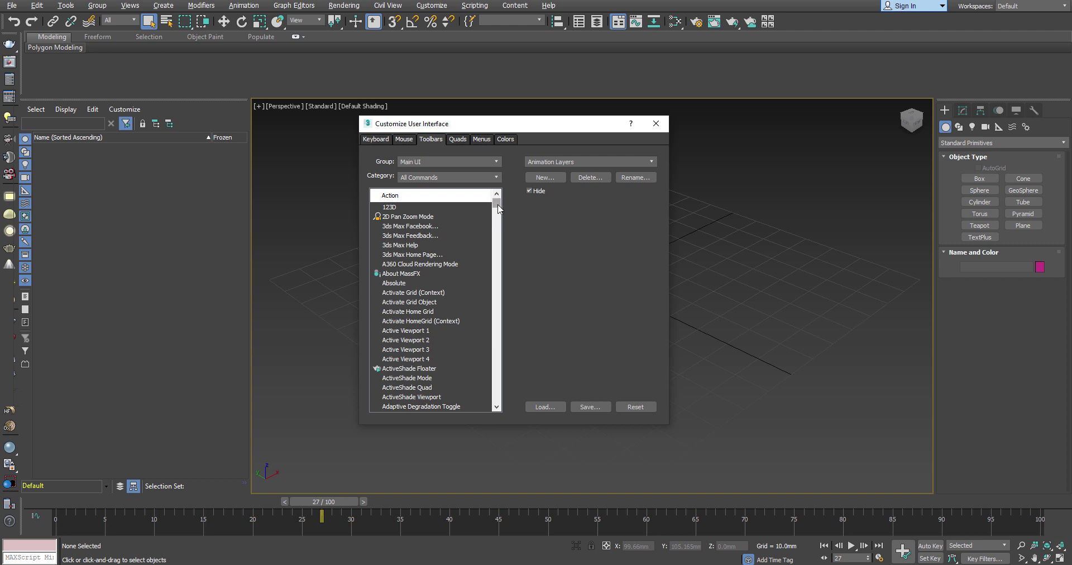
# Drag the Mirror action from the Action list onto the main toolbar and close the dialog
pyautogui.moveTo(498, 209); pyautogui.dragTo(496, 290)
pyautogui.scroll(-3, 421, 292)
pyautogui.scroll(3, 419, 291)
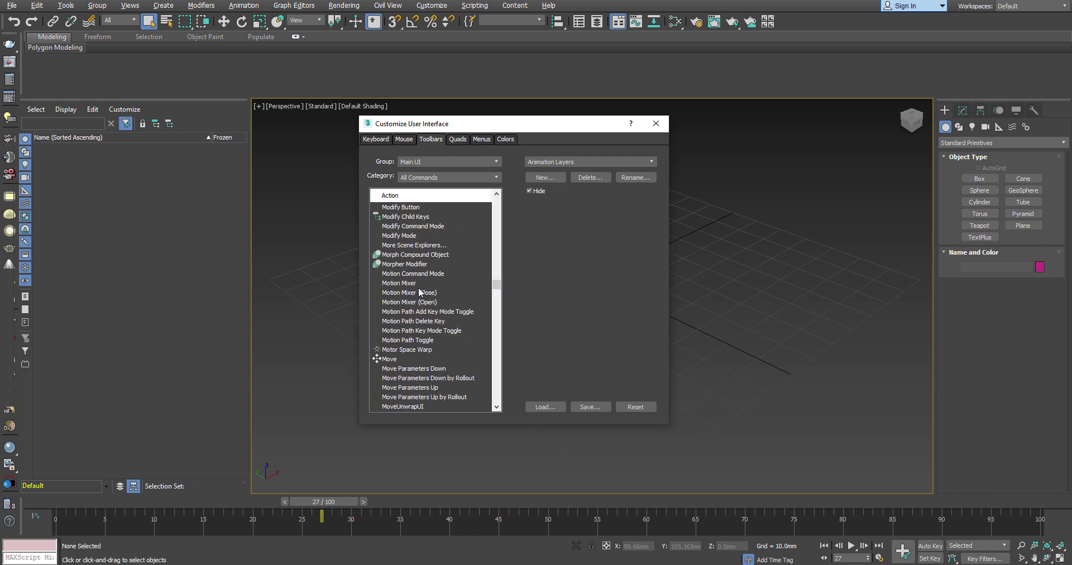
pyautogui.scroll(10, 419, 290)
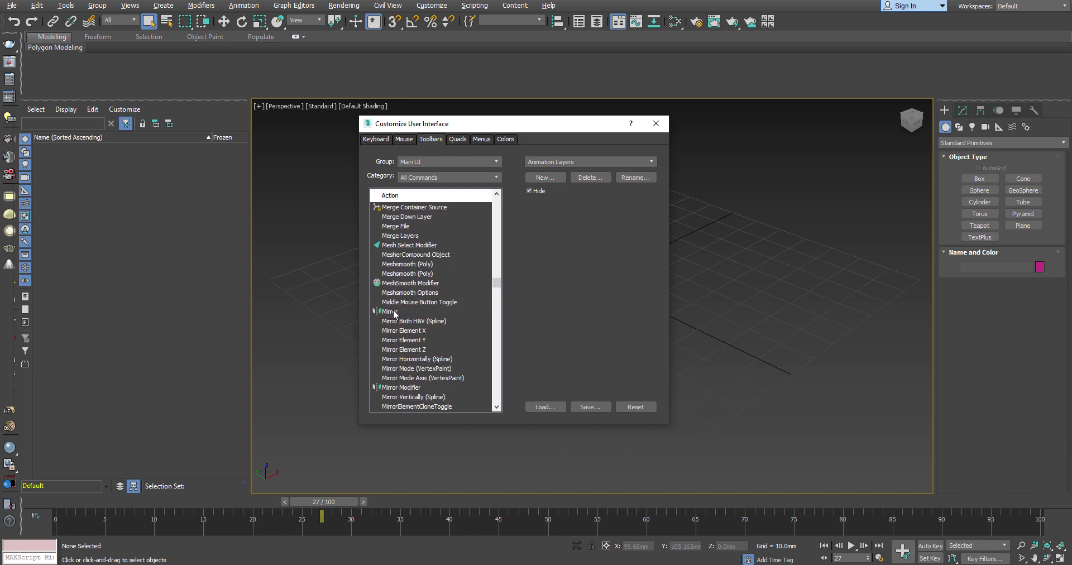
pyautogui.click(394, 312)
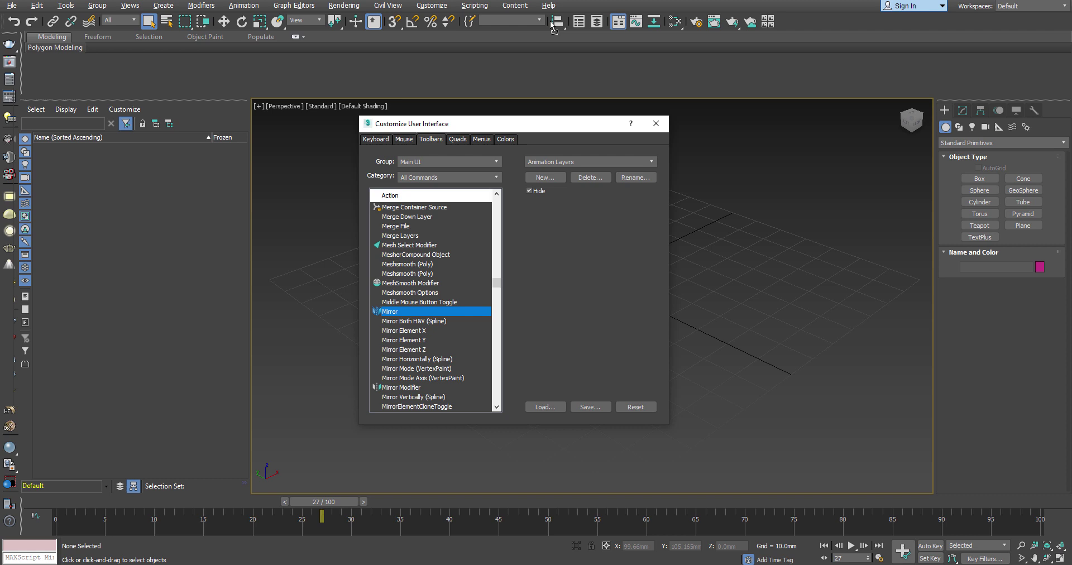
pyautogui.moveTo(551, 24); pyautogui.dragTo(553, 24)
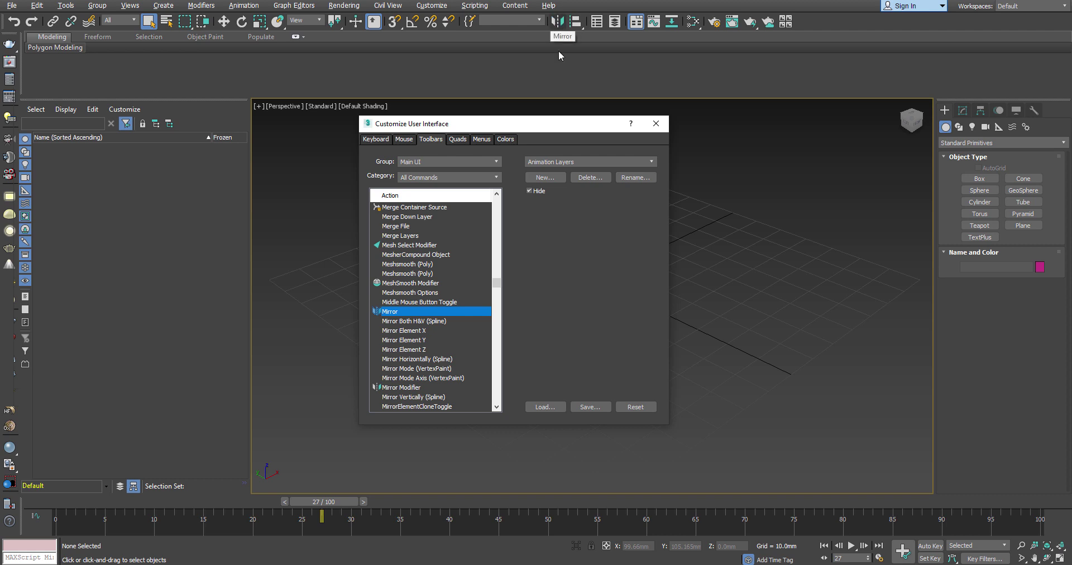
pyautogui.click(656, 124)
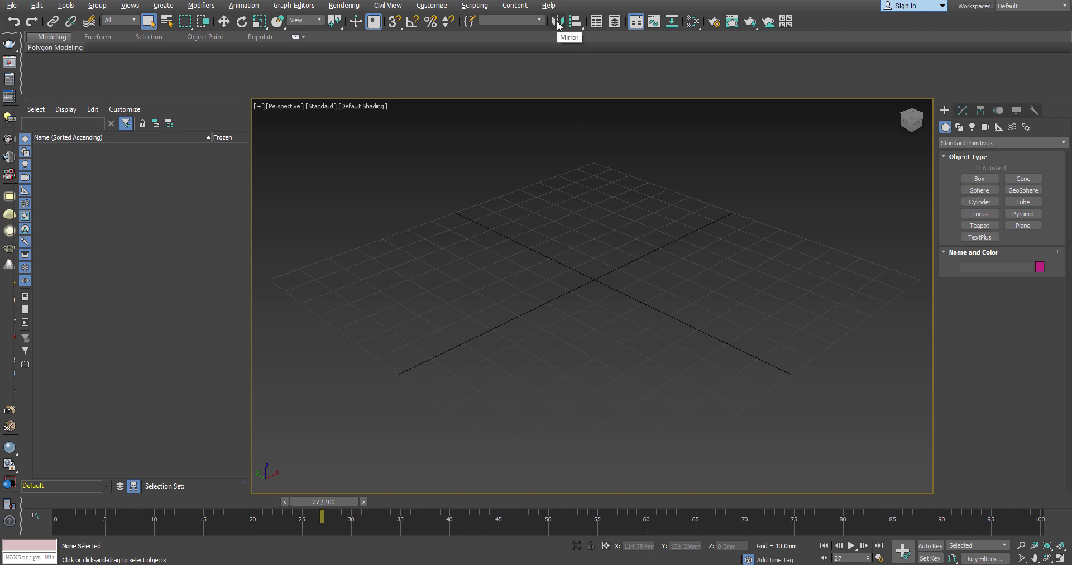
# Delete the Mirror and Spinner Snap Toggle buttons from the main toolbar, confirming each
pyautogui.keyDown('alt'); pyautogui.moveTo(558, 25); pyautogui.dragTo(598, 302); pyautogui.keyUp('alt')
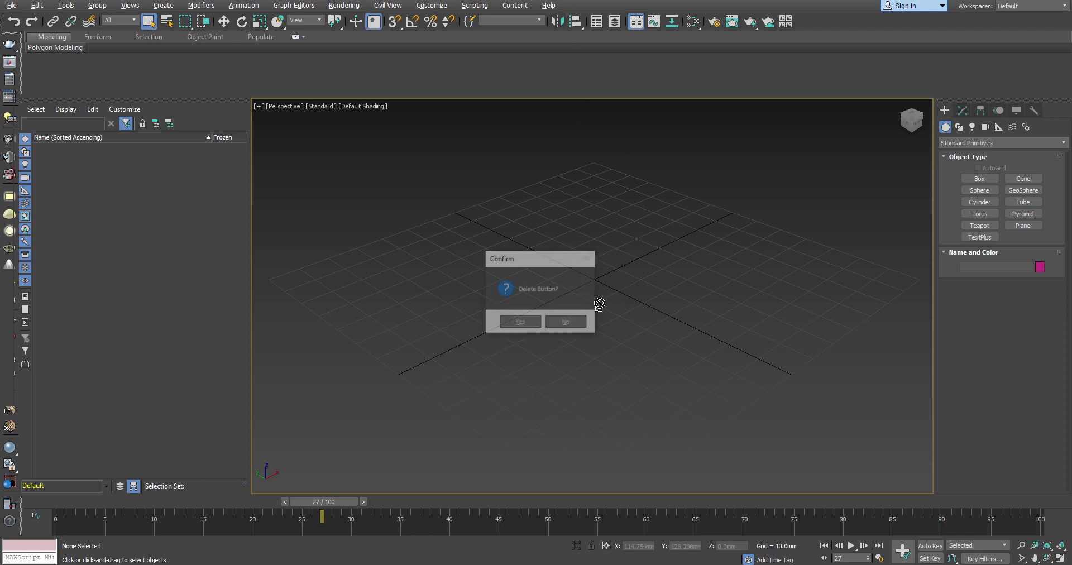
pyautogui.click(521, 323)
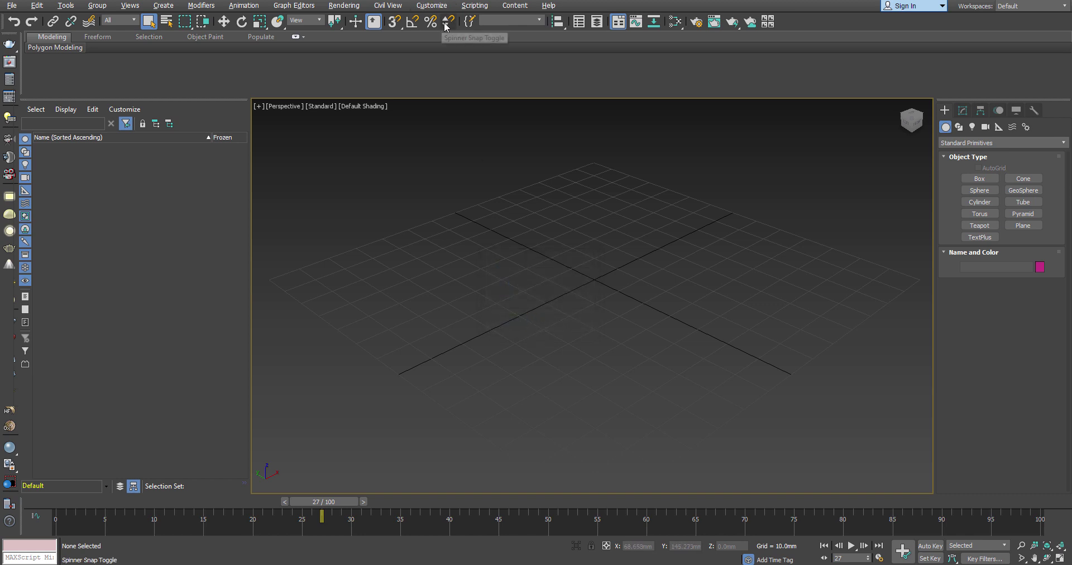
pyautogui.keyDown('alt'); pyautogui.moveTo(447, 25); pyautogui.dragTo(512, 239); pyautogui.keyUp('alt')
pyautogui.click(520, 322)
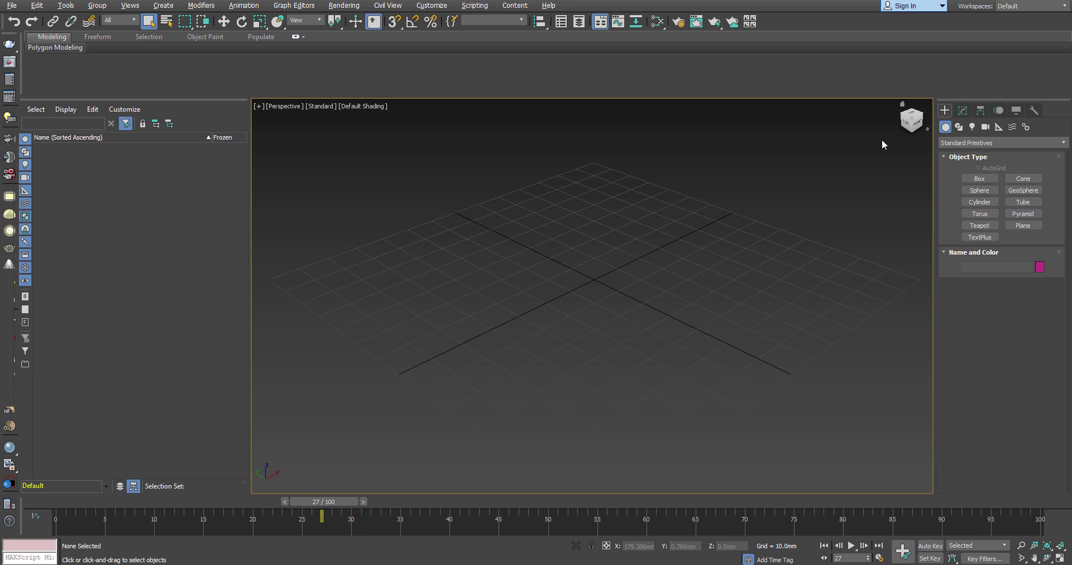
# Choose Reset To Default State from the Workspaces dropdown
pyautogui.click(1030, 6)
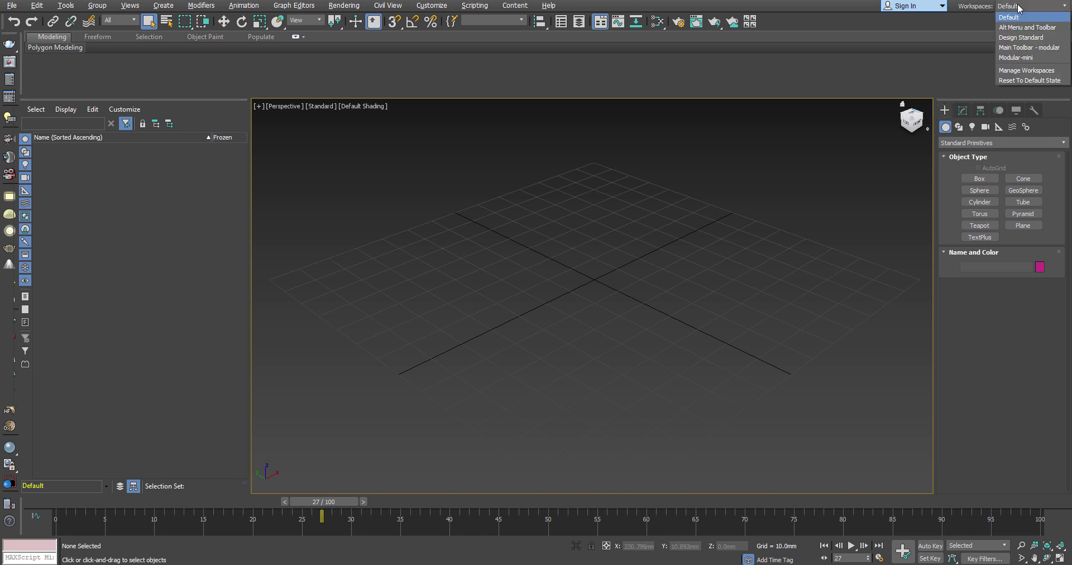
pyautogui.click(1036, 80)
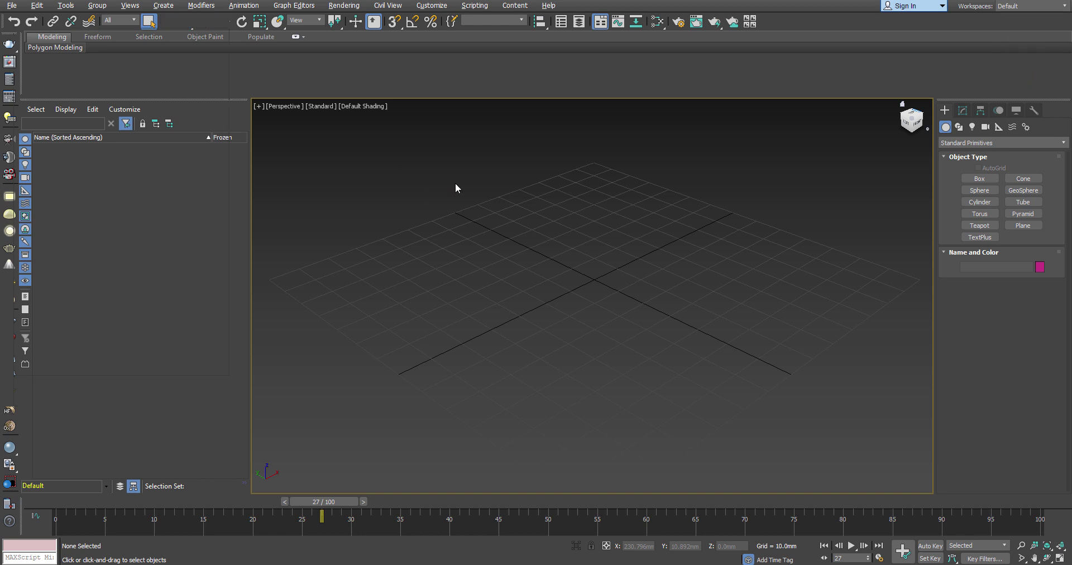